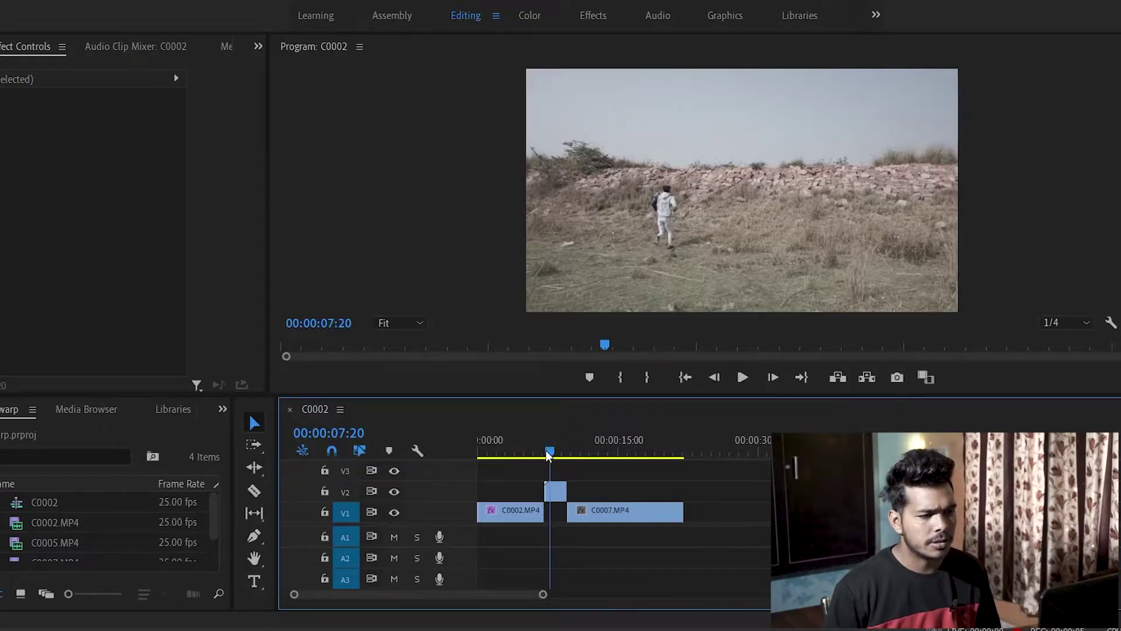
# Step: Play the sequence from about 7 seconds to review the shaky footage
pyautogui.click(547, 454)
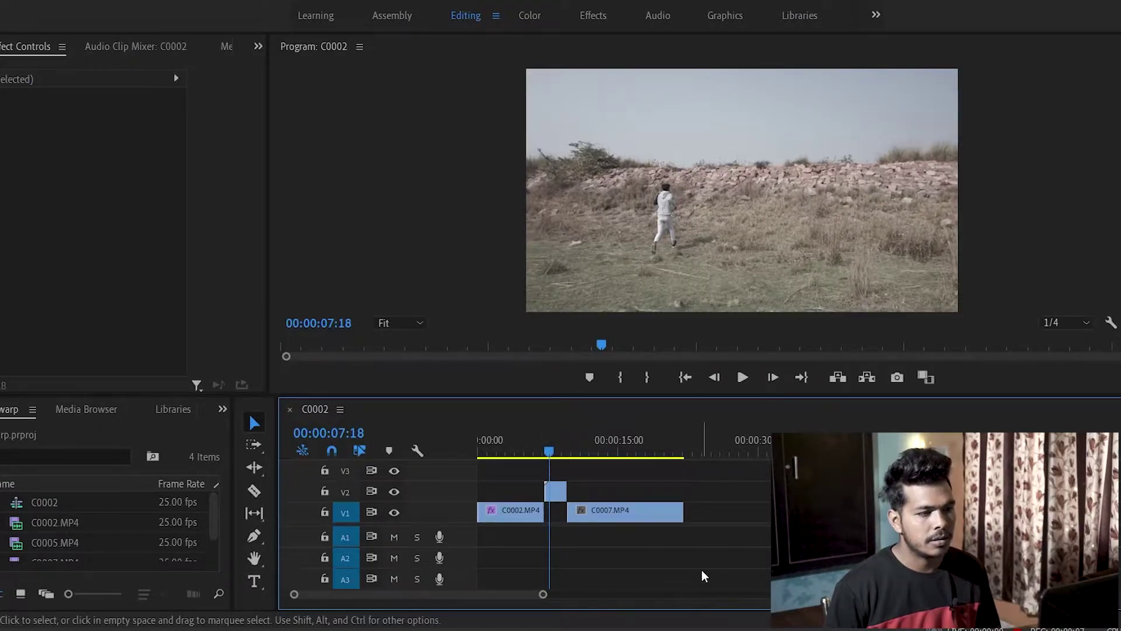
pyautogui.press('space')
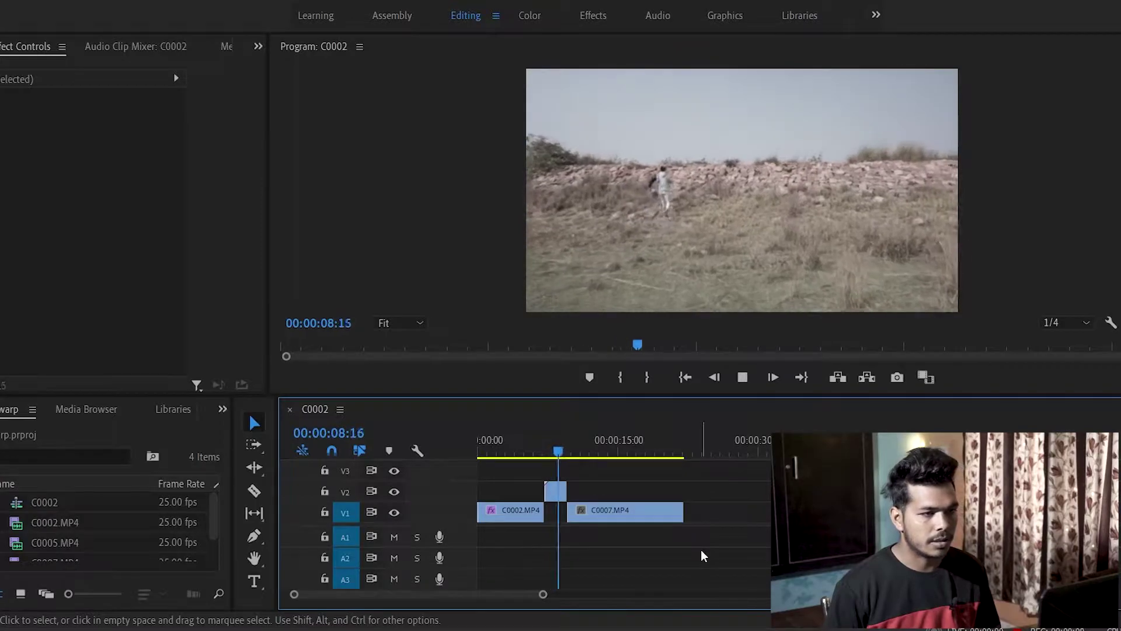
pyautogui.click(552, 450)
pyautogui.moveTo(552, 450); pyautogui.dragTo(547, 453)
pyautogui.press('space')
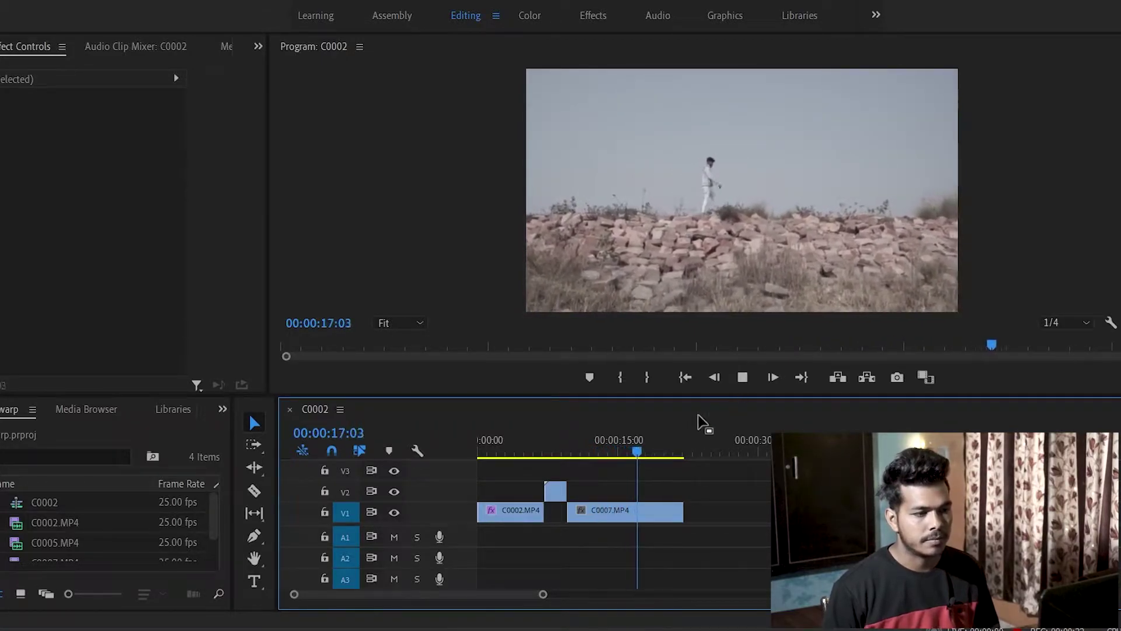
pyautogui.moveTo(631, 453); pyautogui.dragTo(553, 469)
# Step: Apply Warp Stabilizer, found by searching 'WARP' in the Effects workspace, to the C0005.MP4 clip on V2
pyautogui.click(555, 491)
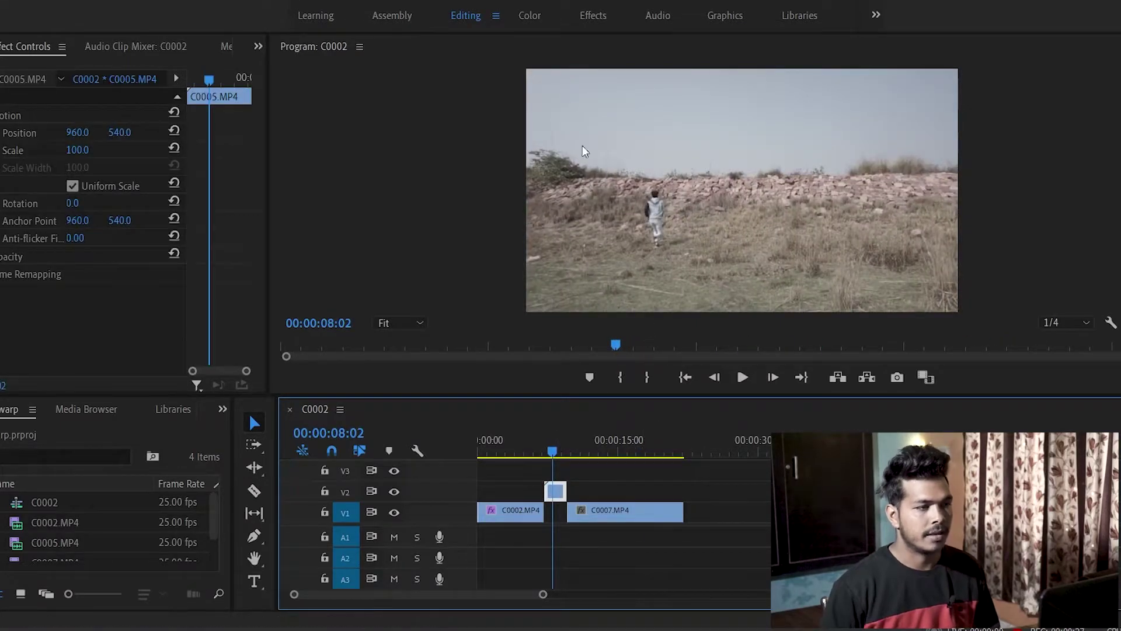
pyautogui.click(581, 16)
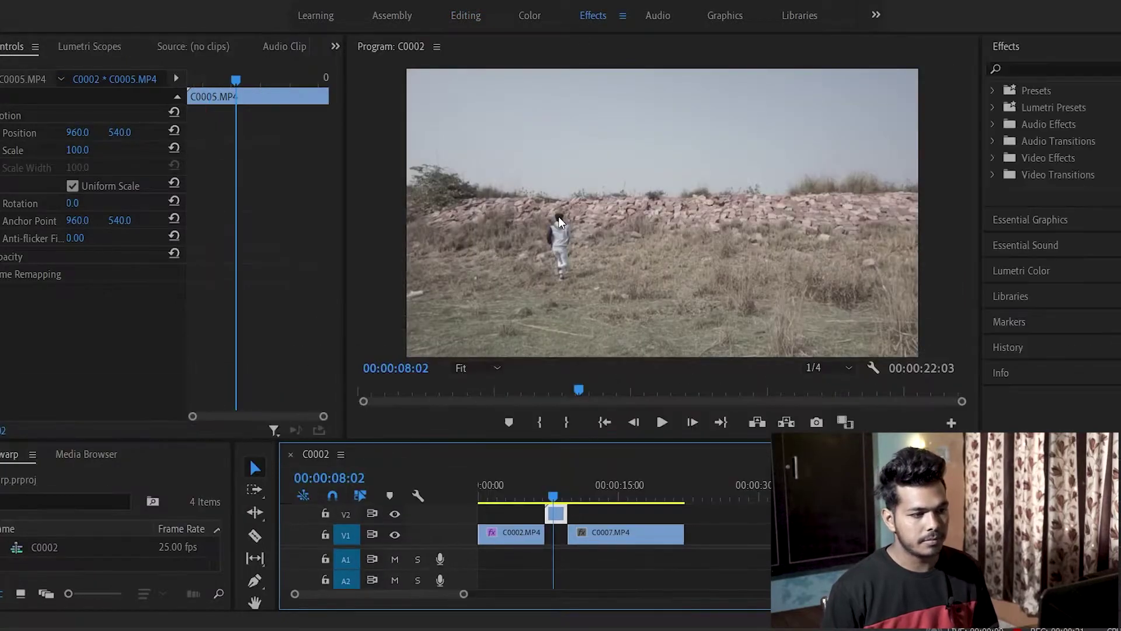
pyautogui.click(1062, 67)
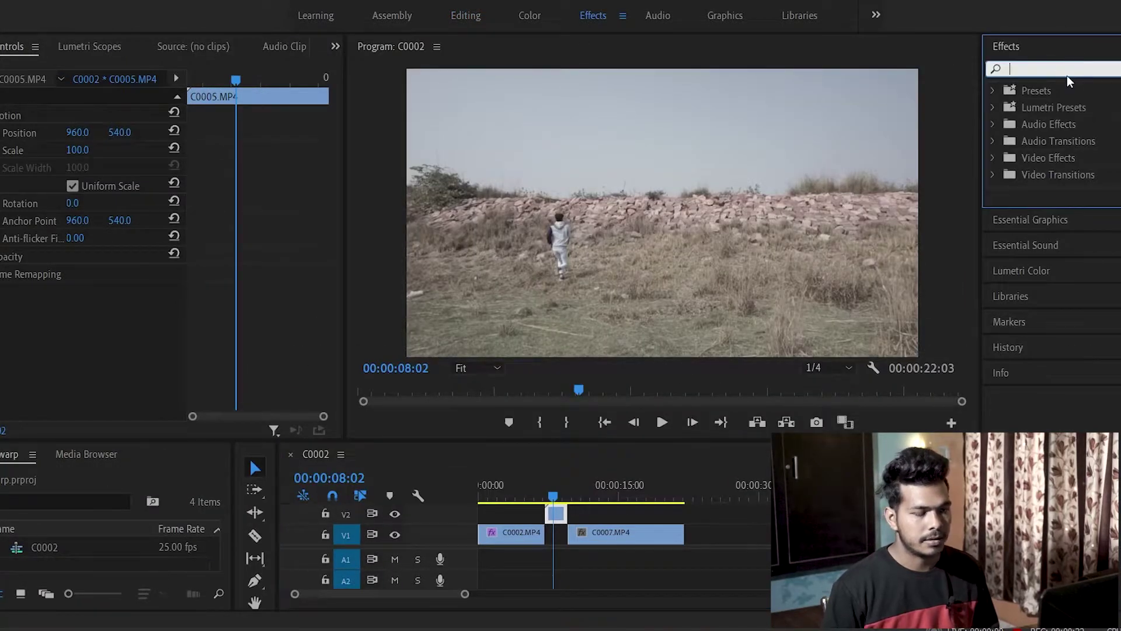
pyautogui.write('WARP')
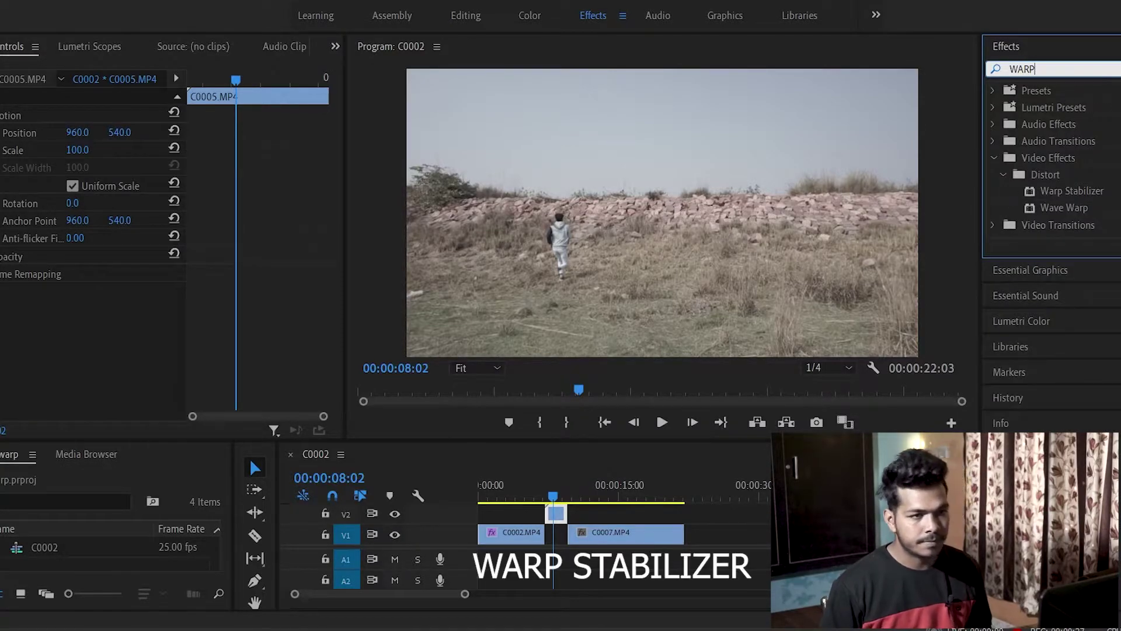
pyautogui.moveTo(1069, 190); pyautogui.dragTo(556, 513)
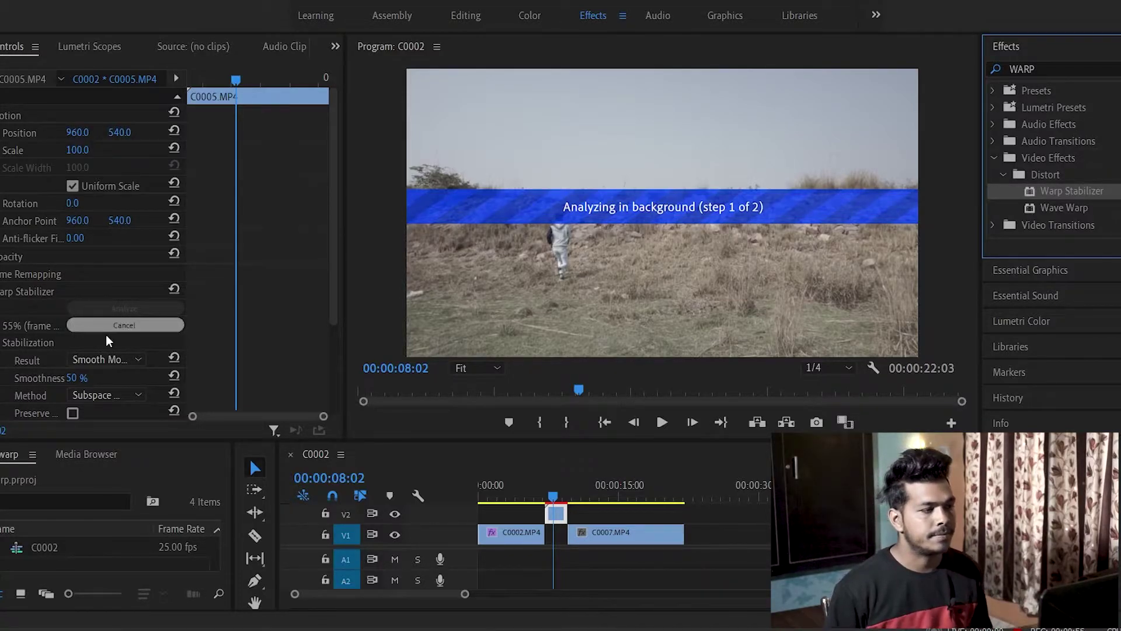
pyautogui.moveTo(331, 202); pyautogui.dragTo(335, 285)
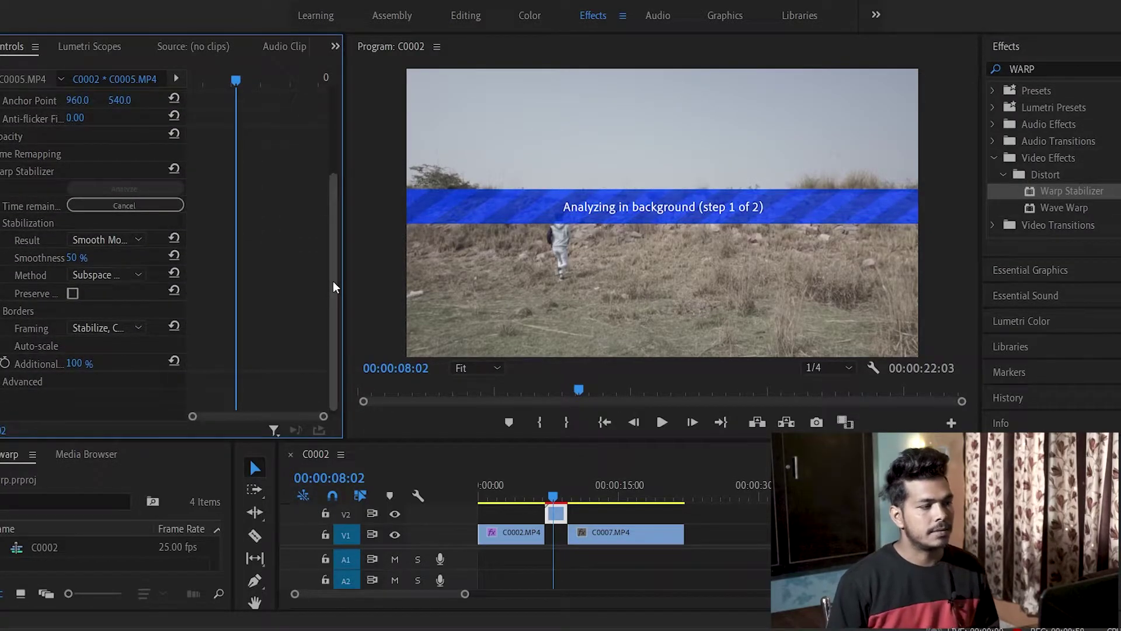
# Step: Let C0005.MP4 finish stabilizing at 124.3% scale, then replay it from about 7 seconds
pyautogui.moveTo(333, 262)
pyautogui.mouseDown()
pyautogui.moveTo(337, 222)
pyautogui.moveTo(330, 285)
pyautogui.mouseUp()
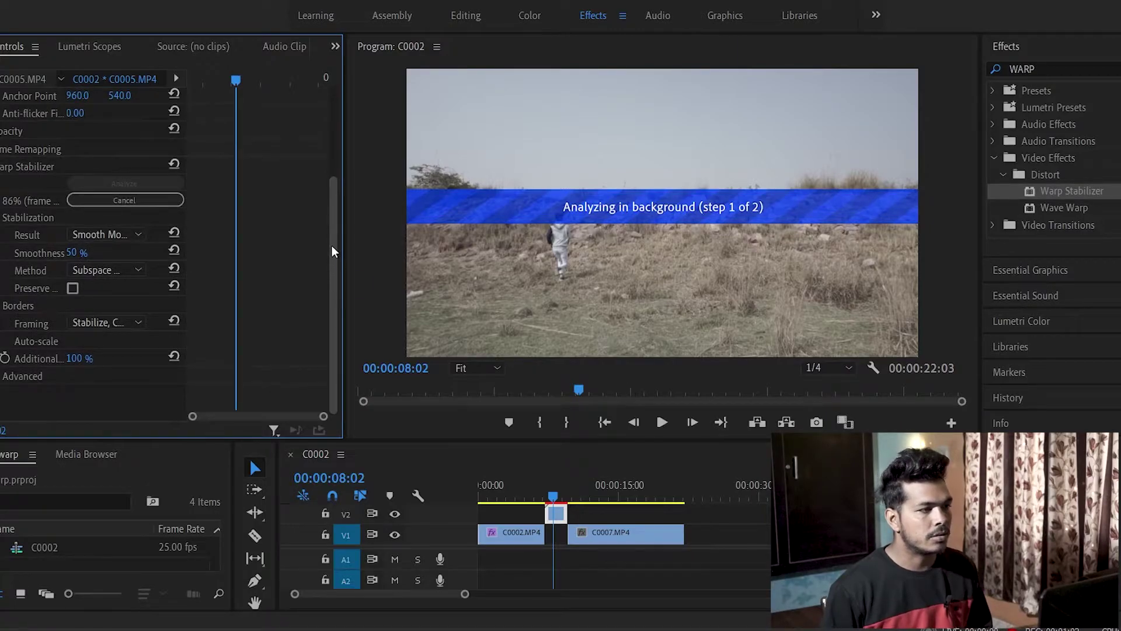
pyautogui.moveTo(332, 251); pyautogui.dragTo(332, 245)
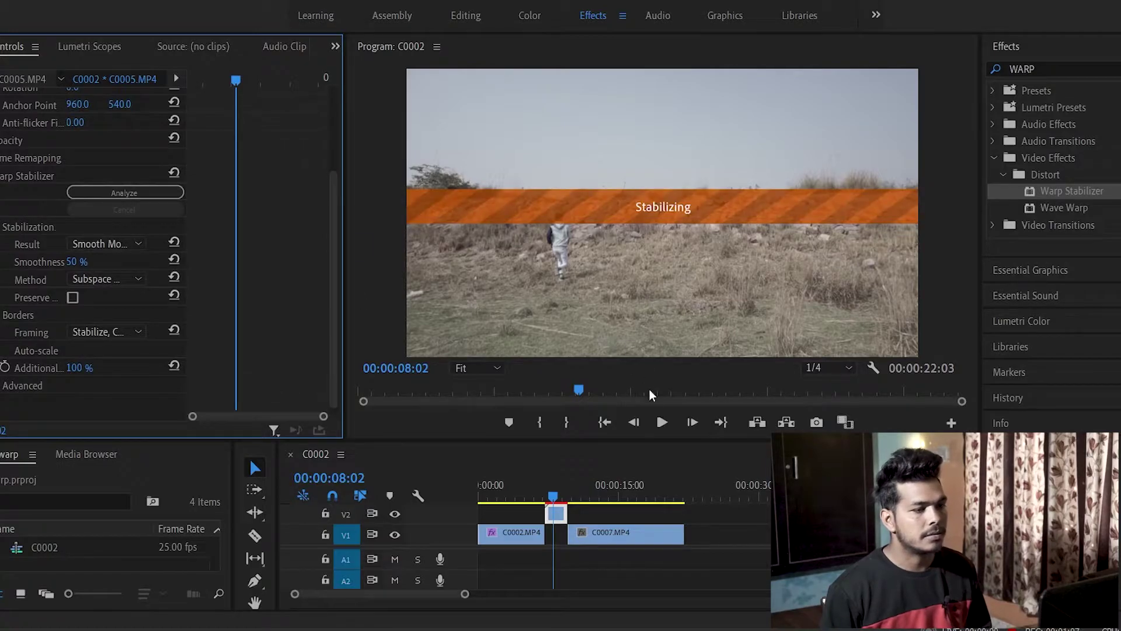
pyautogui.moveTo(557, 482); pyautogui.dragTo(542, 504)
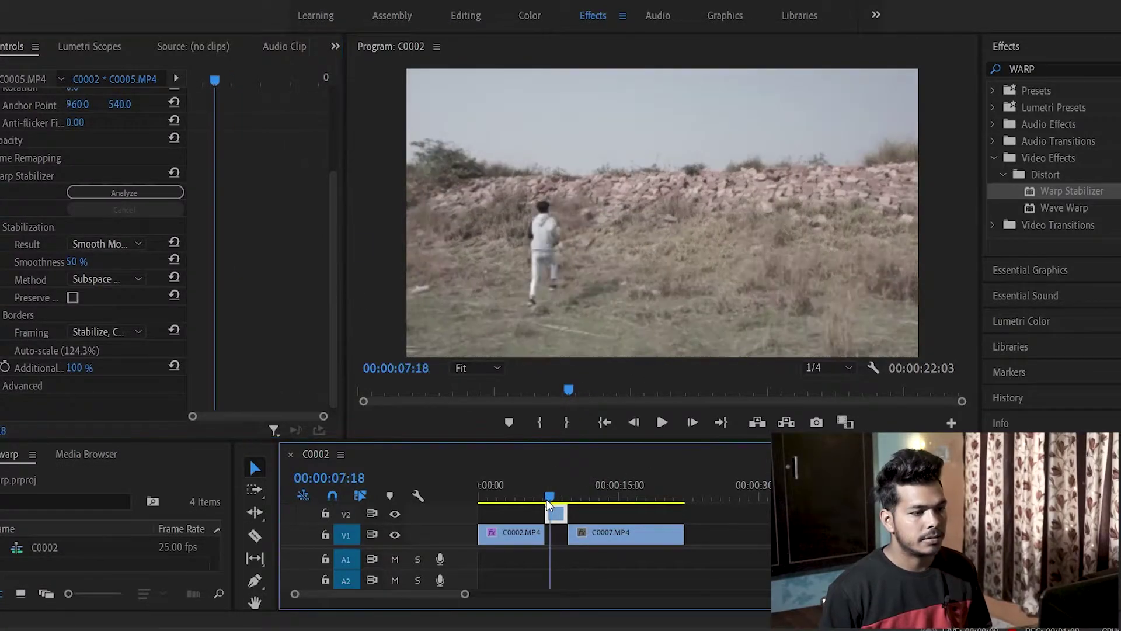
pyautogui.press('space')
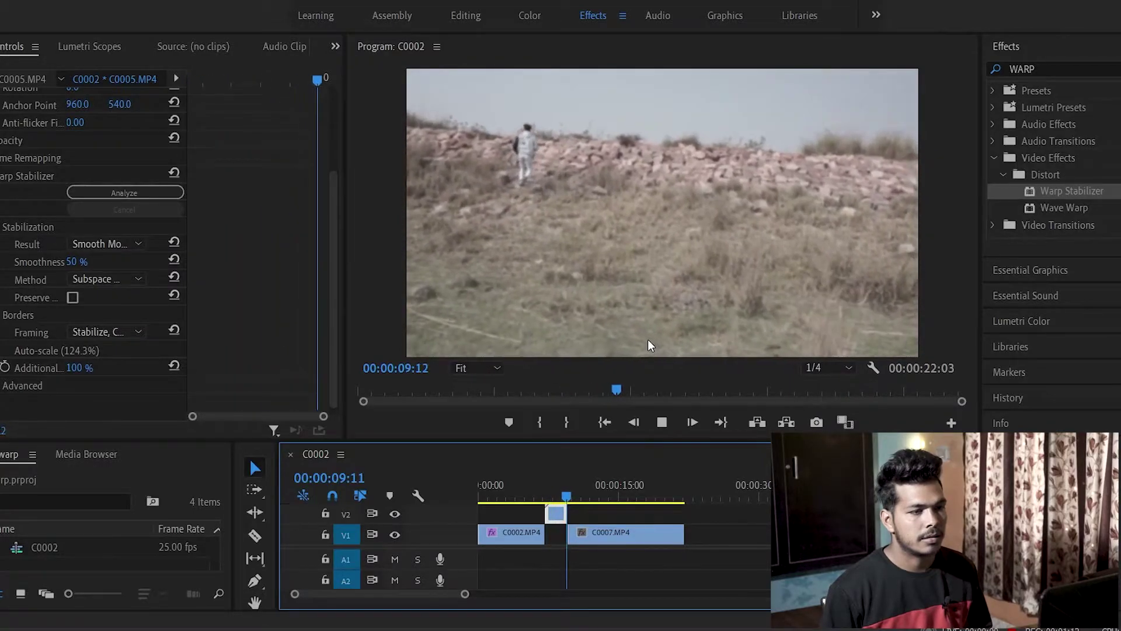
pyautogui.click(624, 533)
# Step: Stop playback and put Warp Stabilizer on the C0007.MP4 clip at Smoothness 50%
pyautogui.press('space')
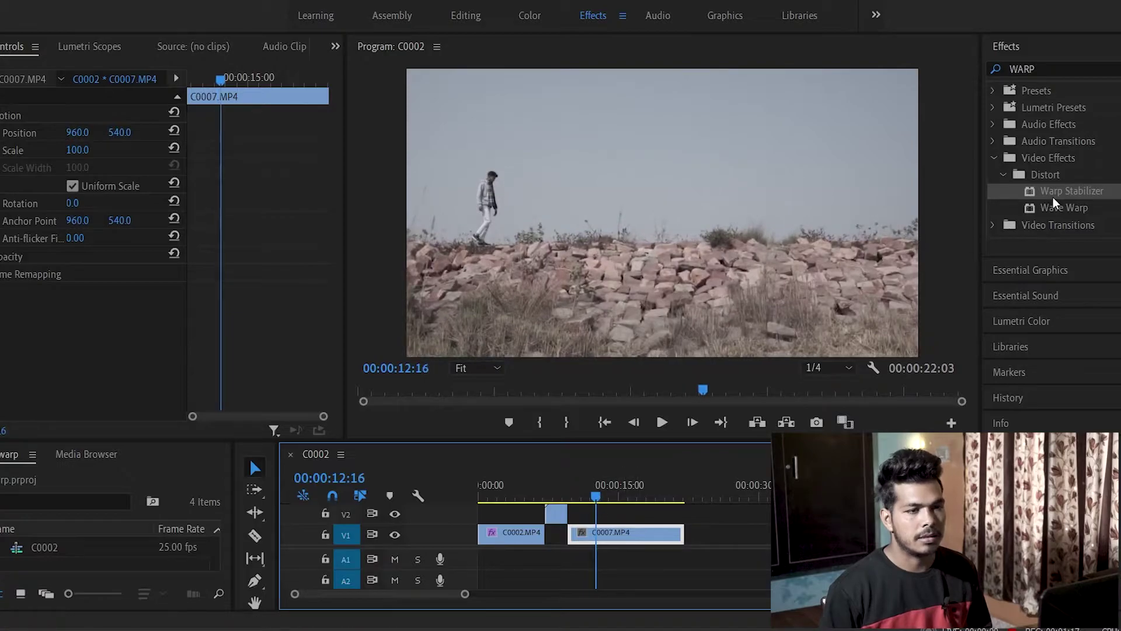
pyautogui.click(1078, 193)
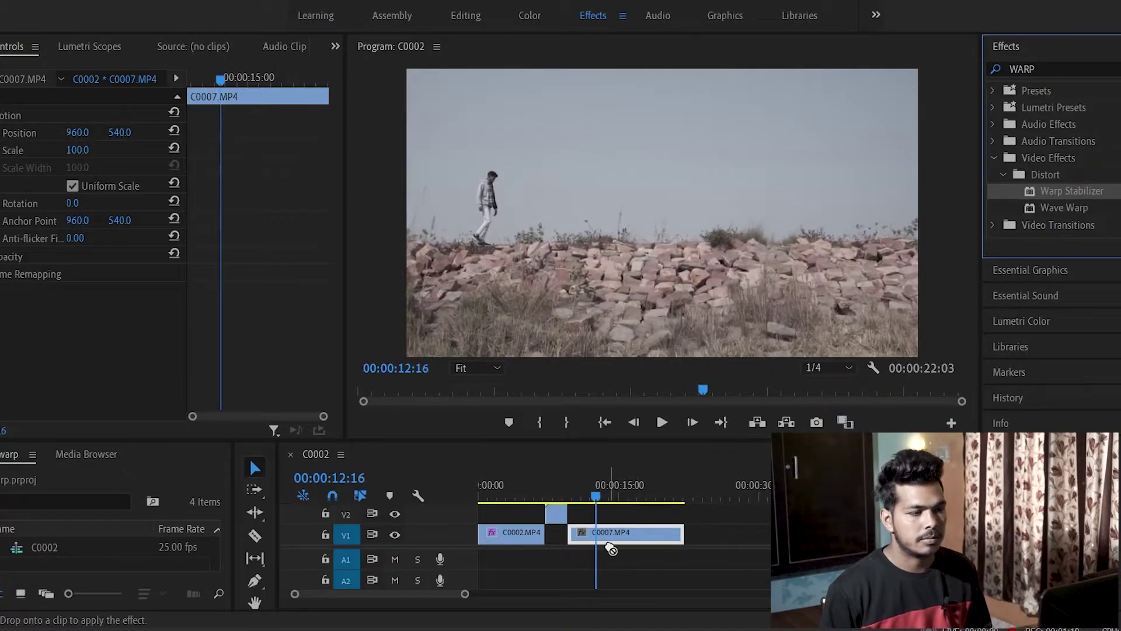
pyautogui.moveTo(637, 323); pyautogui.dragTo(622, 533)
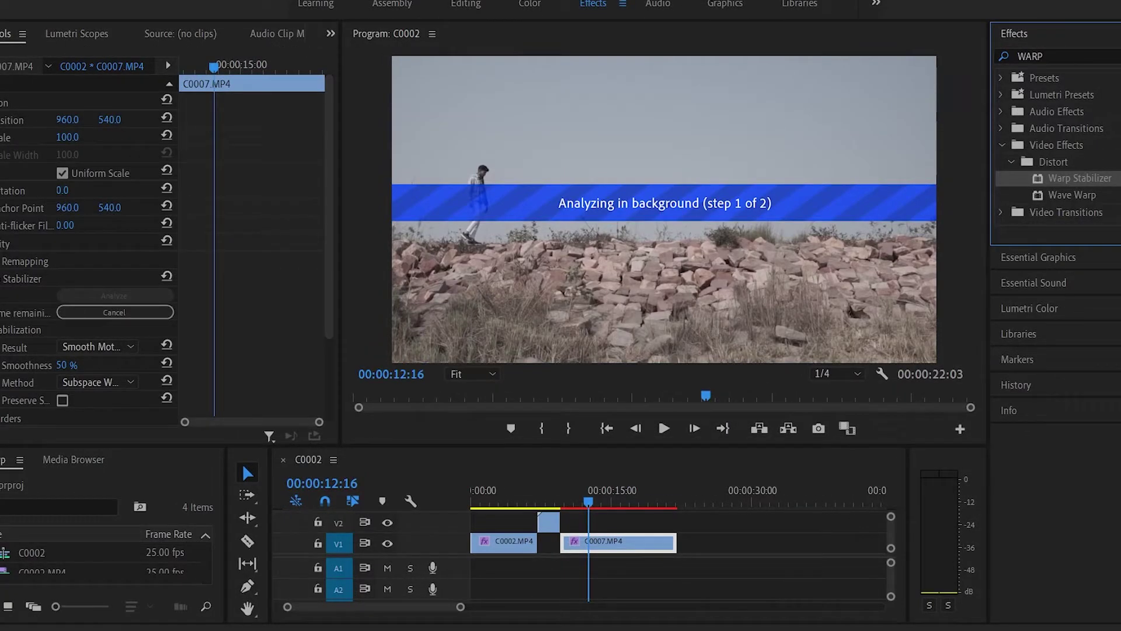
# Step: Wait for C0007.MP4 stabilization to complete, then return the playhead to about 07:09
pyautogui.click(949, 78)
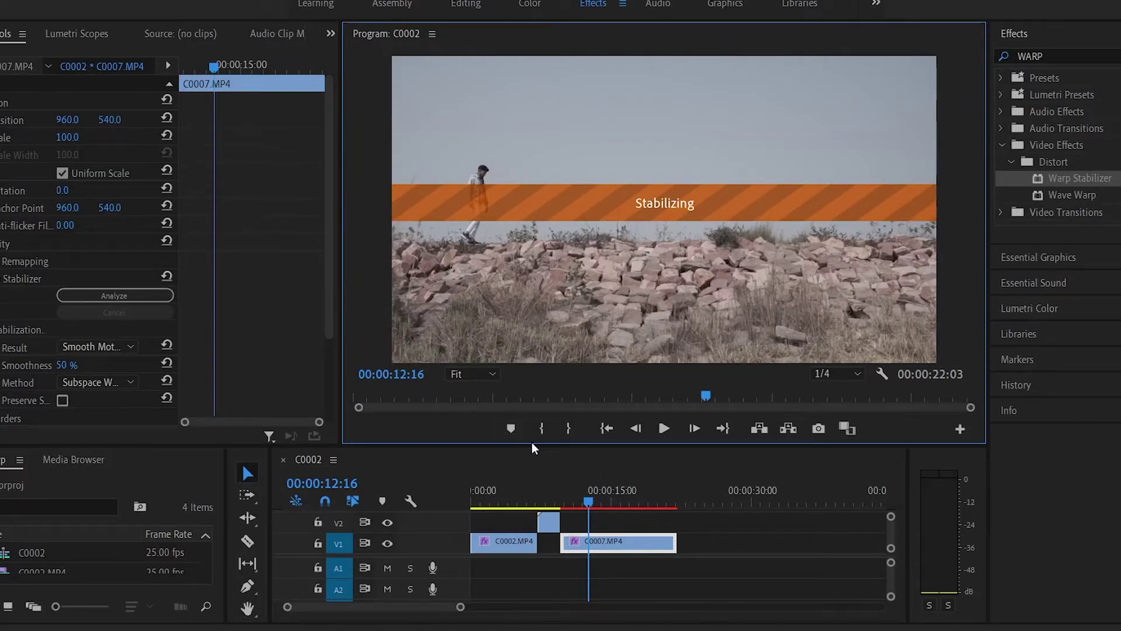
pyautogui.moveTo(549, 503); pyautogui.dragTo(539, 508)
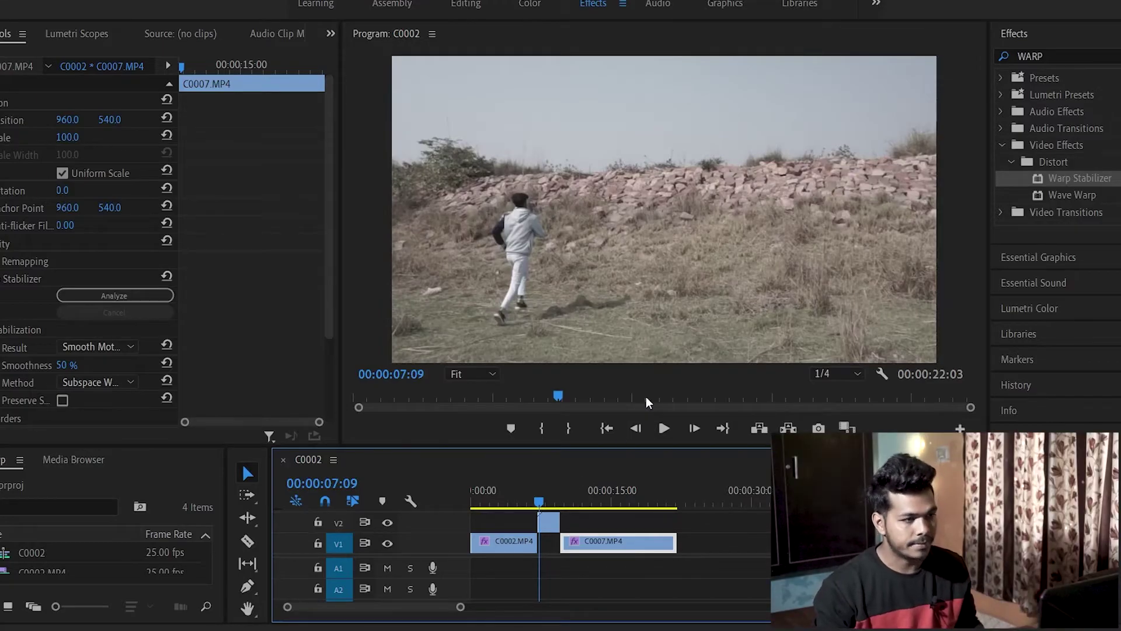
pyautogui.click(598, 490)
pyautogui.press('space')
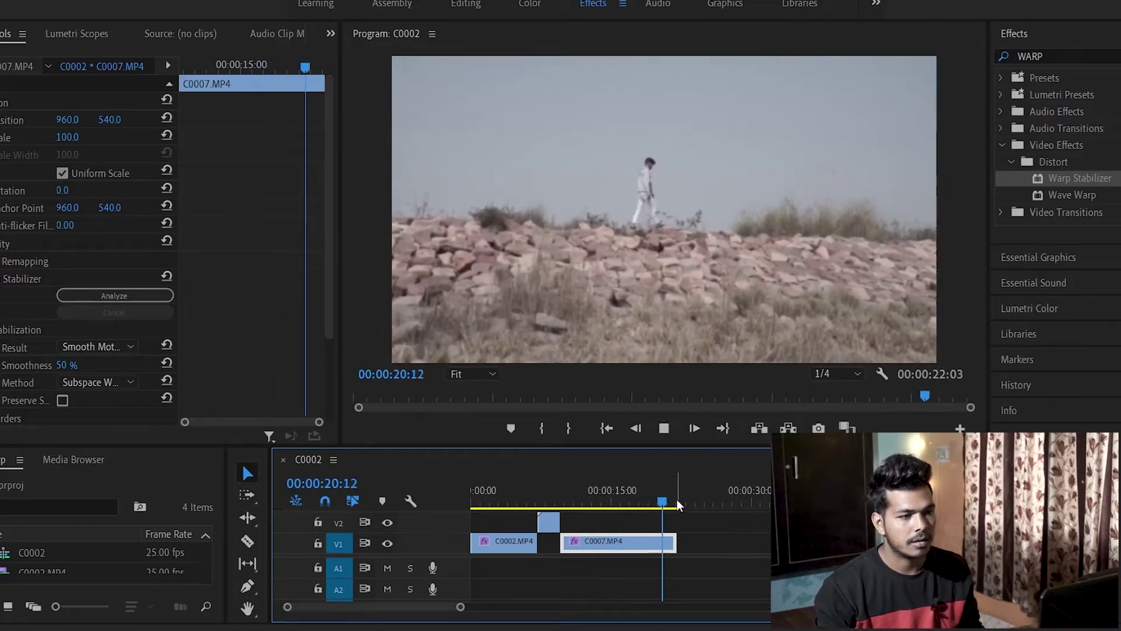
pyautogui.press('space')
pyautogui.press('Home')
pyautogui.click(483, 535)
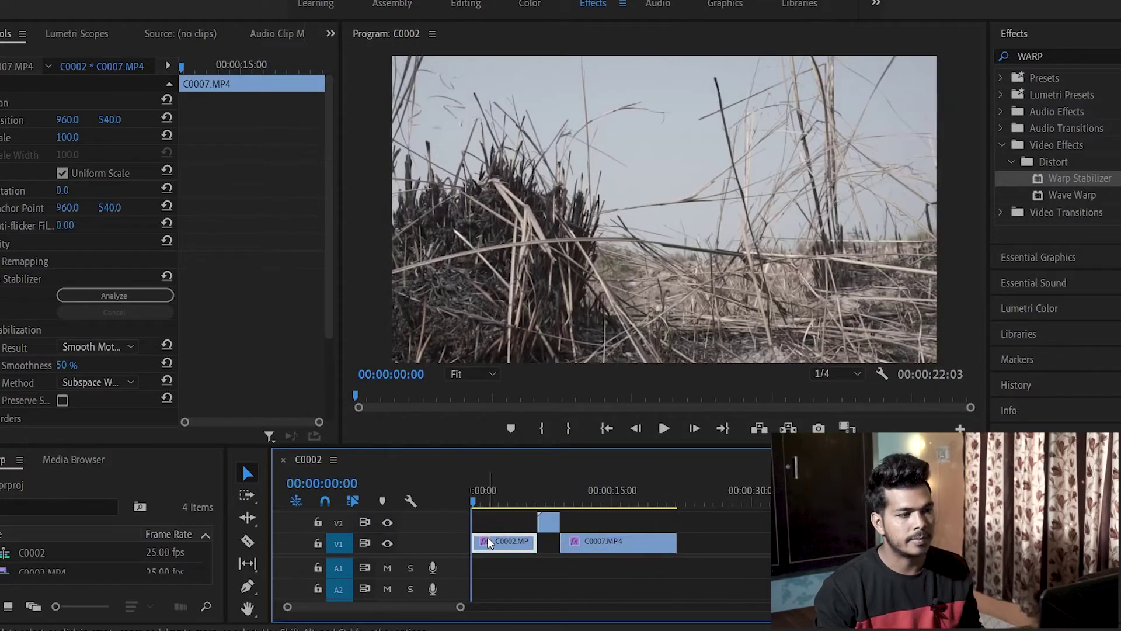